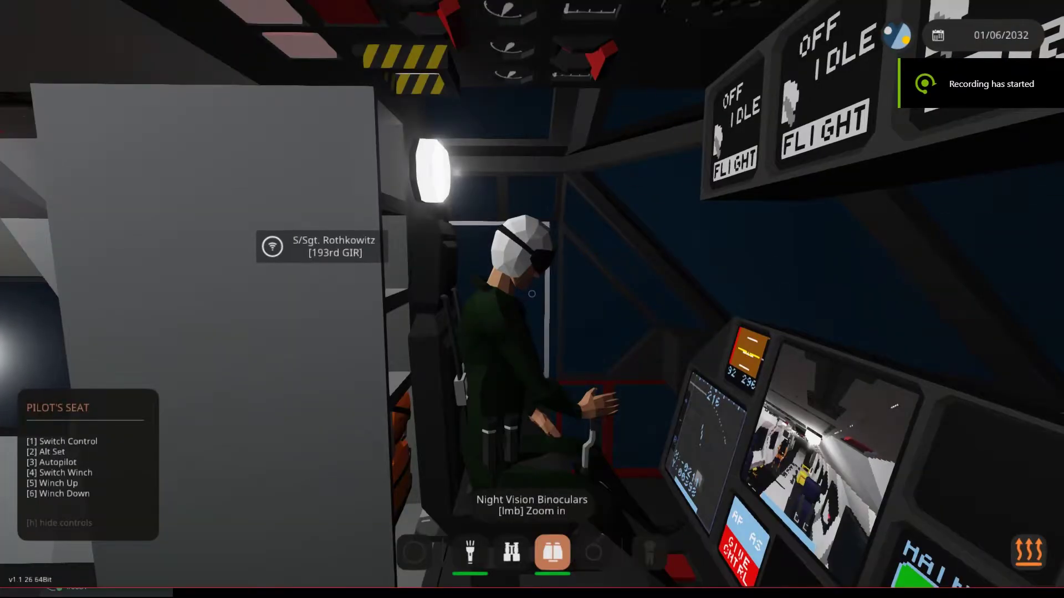
- Zoom the night-vision binoculars from the pilot's seat to look out the cockpit
left_click(533, 293)
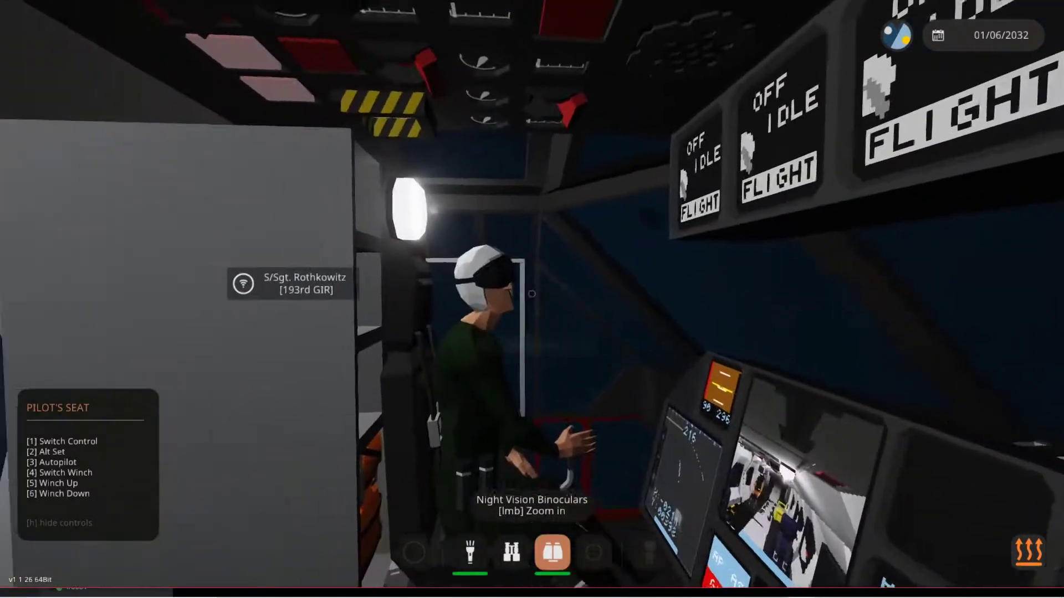
left_click(532, 293)
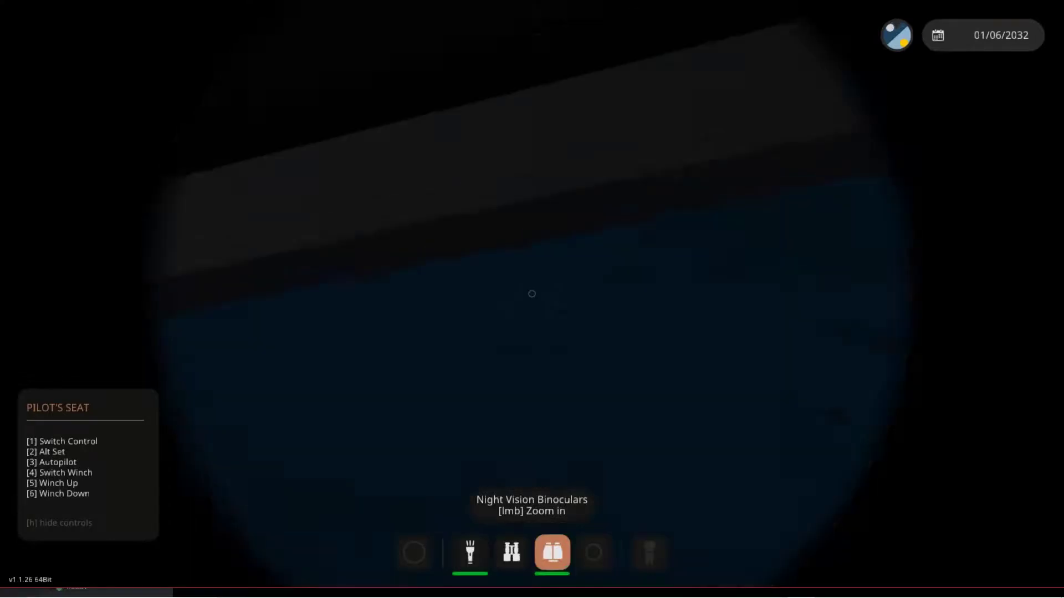
- Zoom night vision on the lit runway and nearby buildings, then release the zoom
left_click(532, 294)
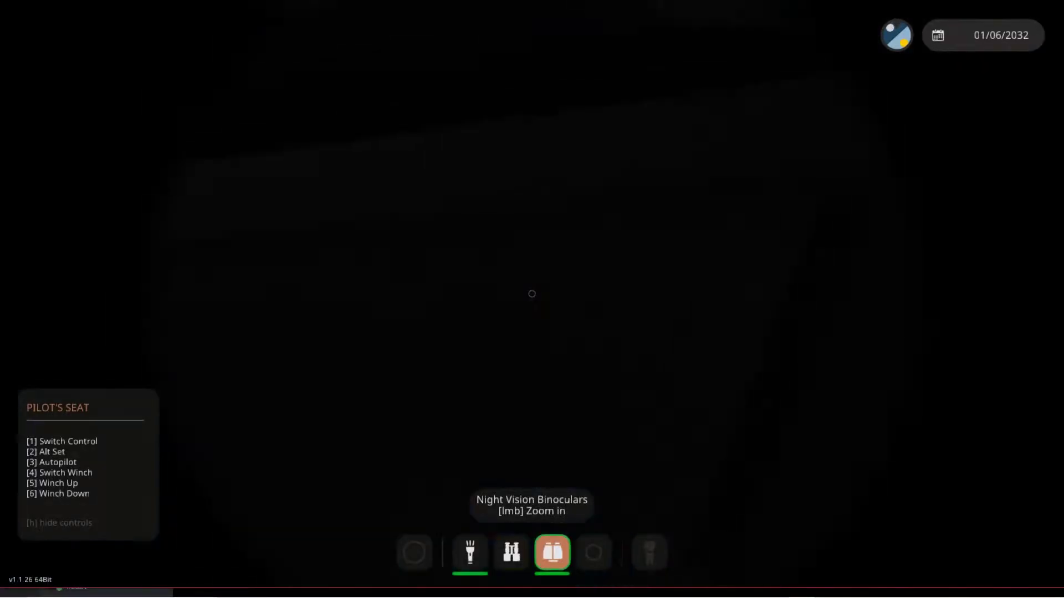
left_click(532, 293)
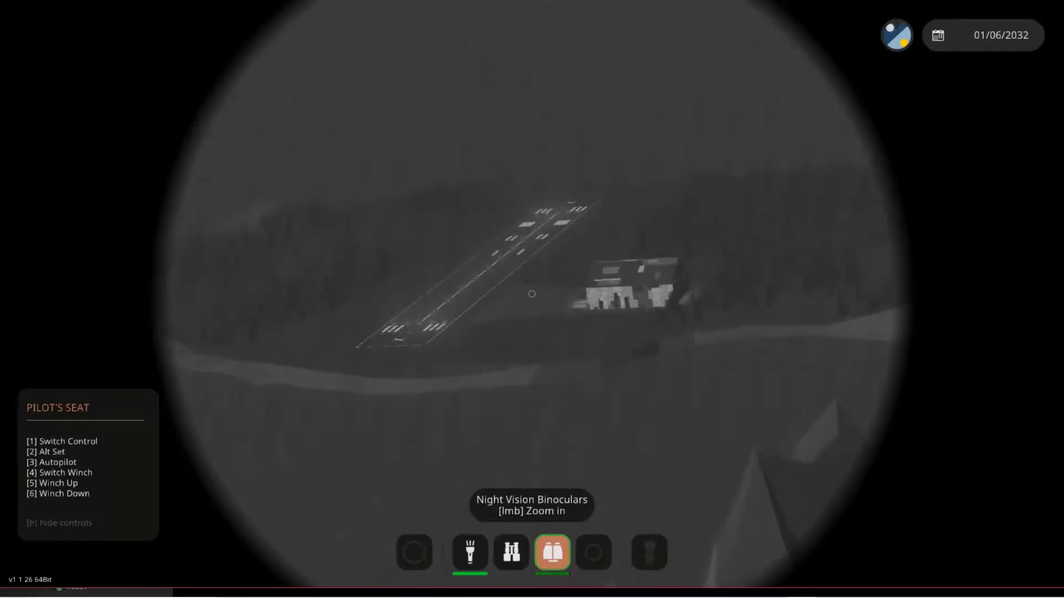
left_click(533, 293)
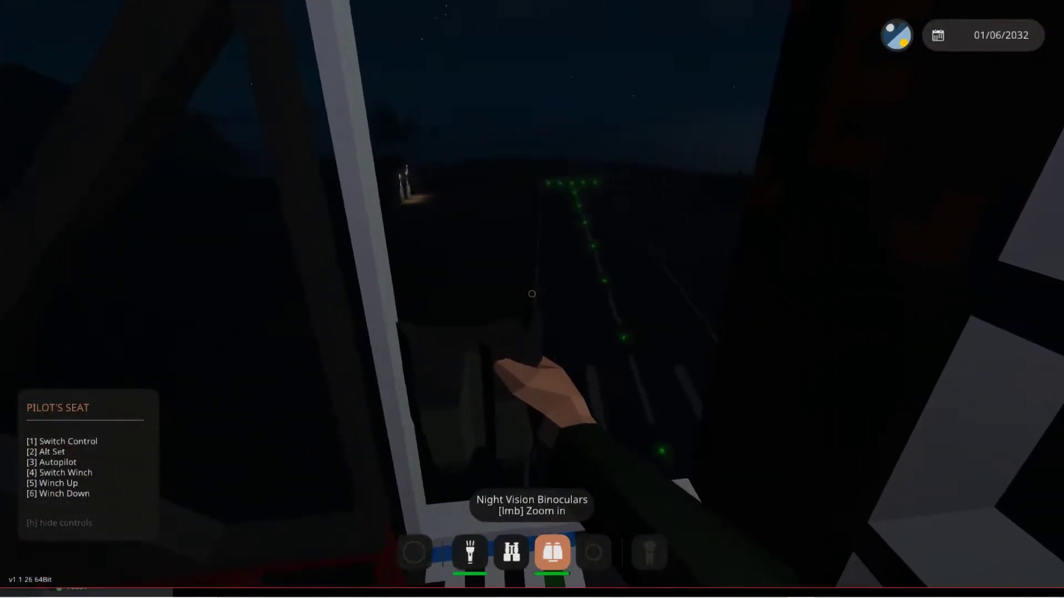
- Check the runway approach through night vision during the descent, then return to the cockpit view
left_click(533, 294)
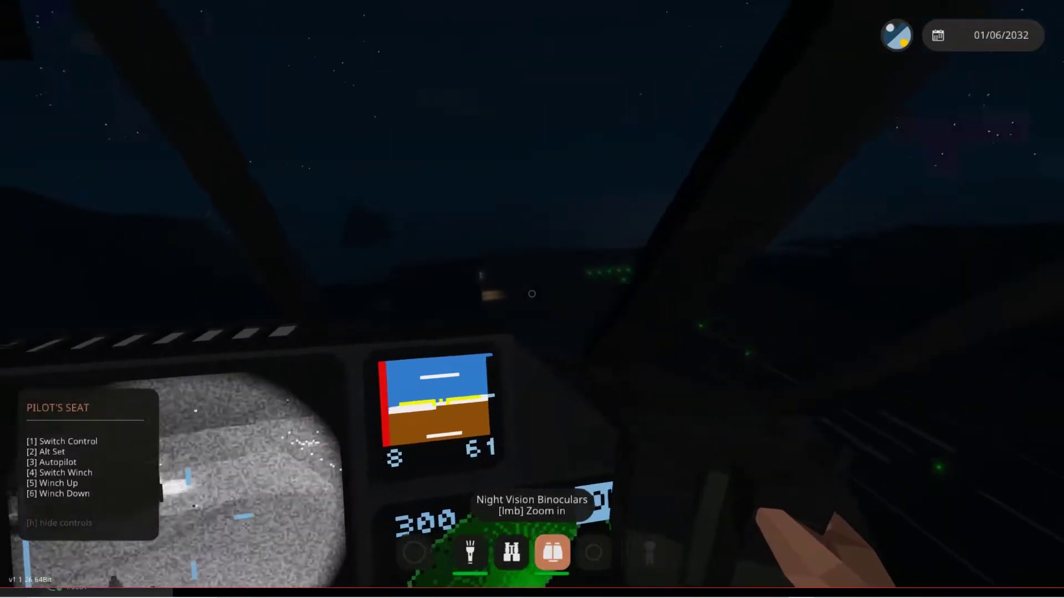
left_click(533, 294)
left_click(532, 294)
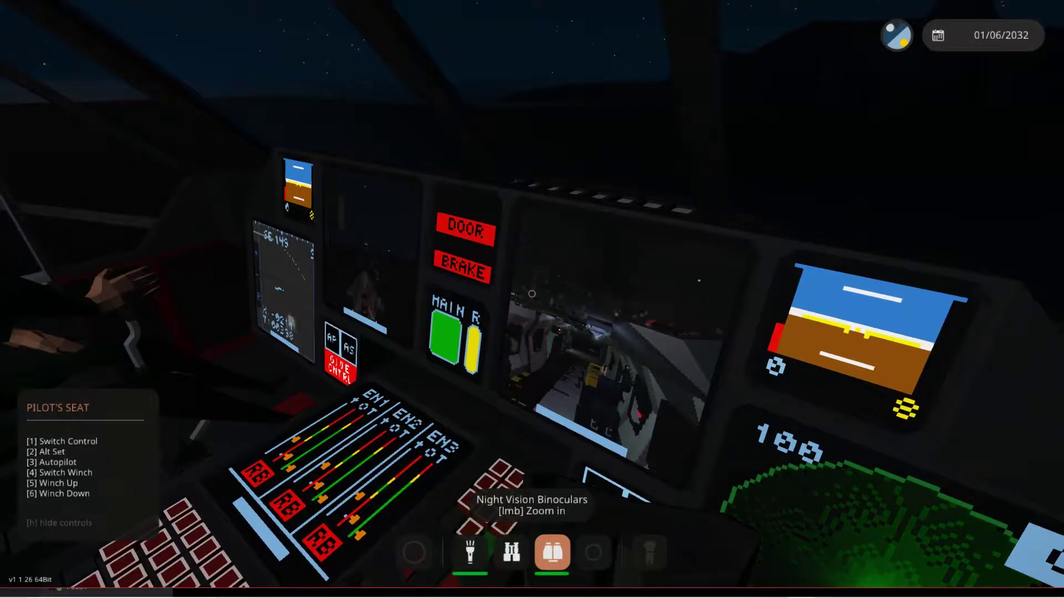
- Leave the pilot's seat and walk down the cabin aisle to the seated passengers
key("f")
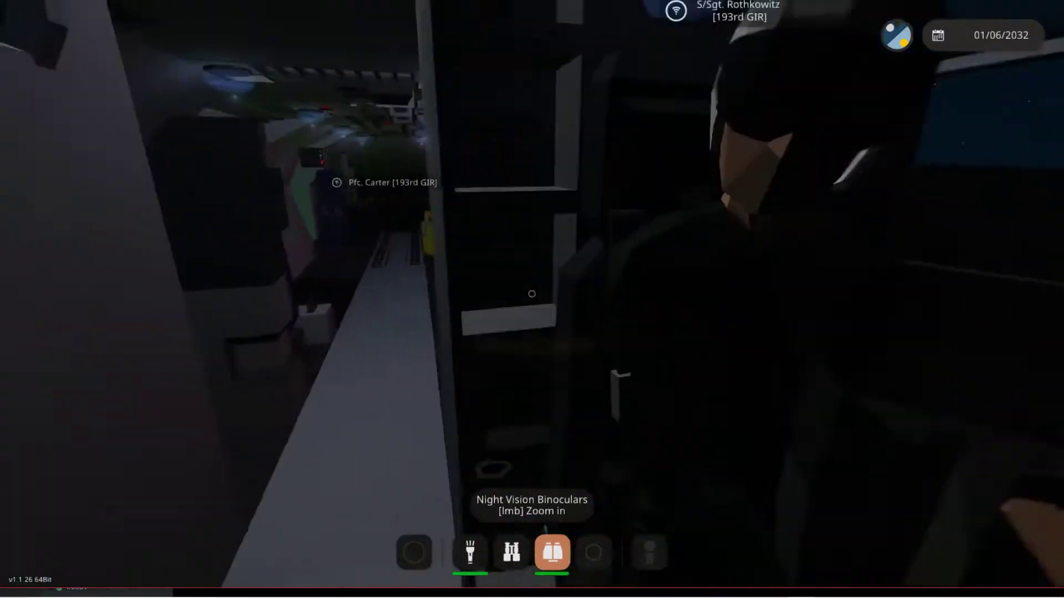
key("w")
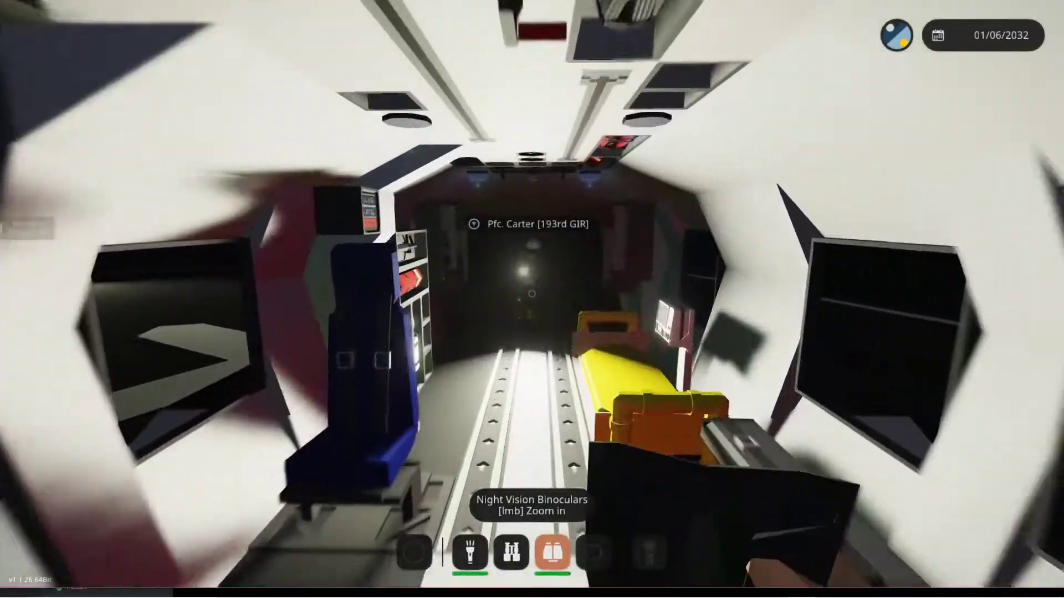
key("w")
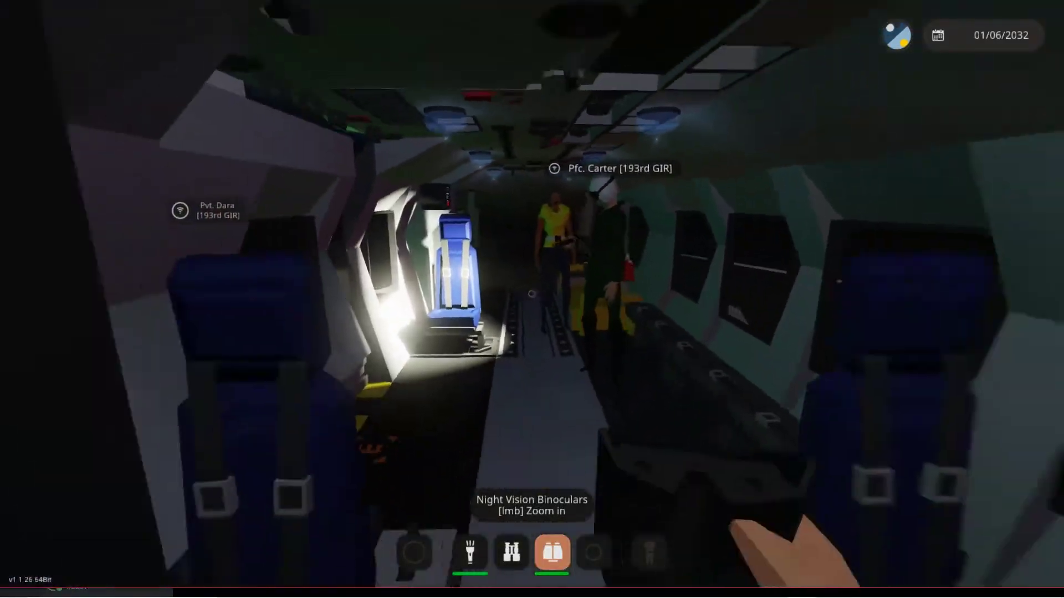
key("w")
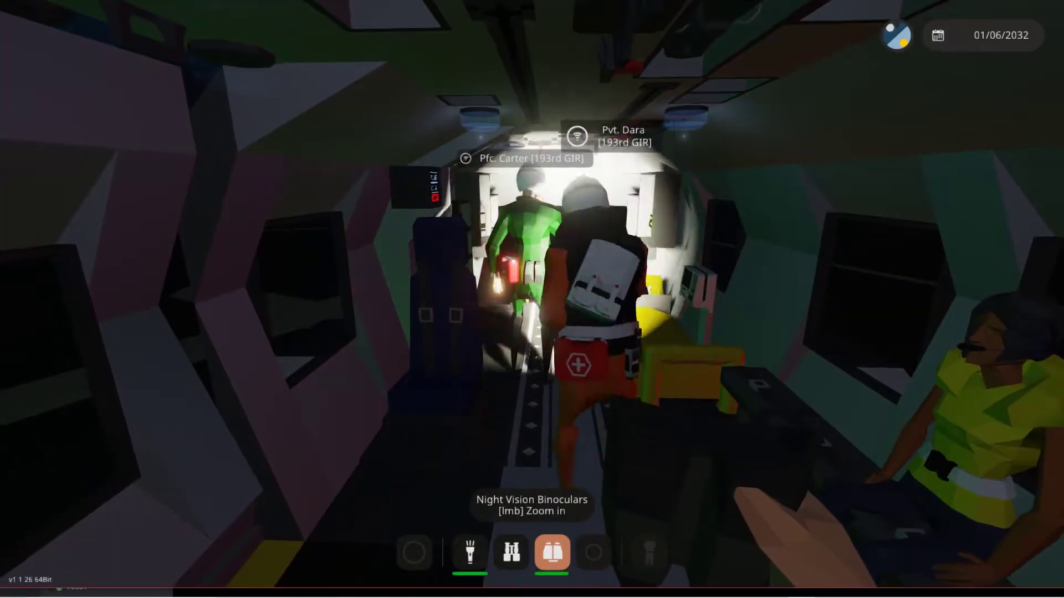
key("s")
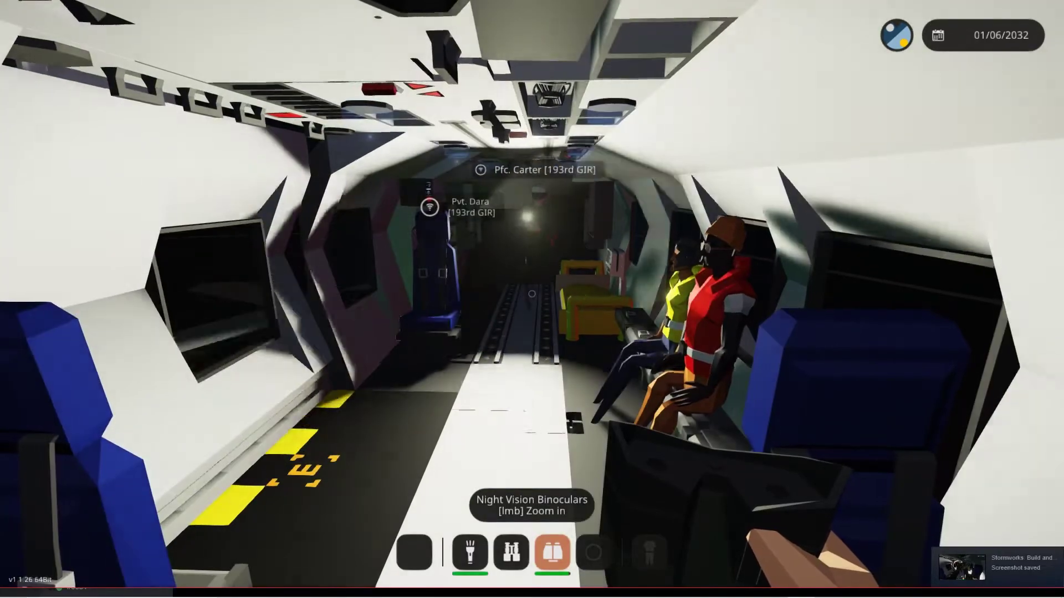
key("w")
key("w")
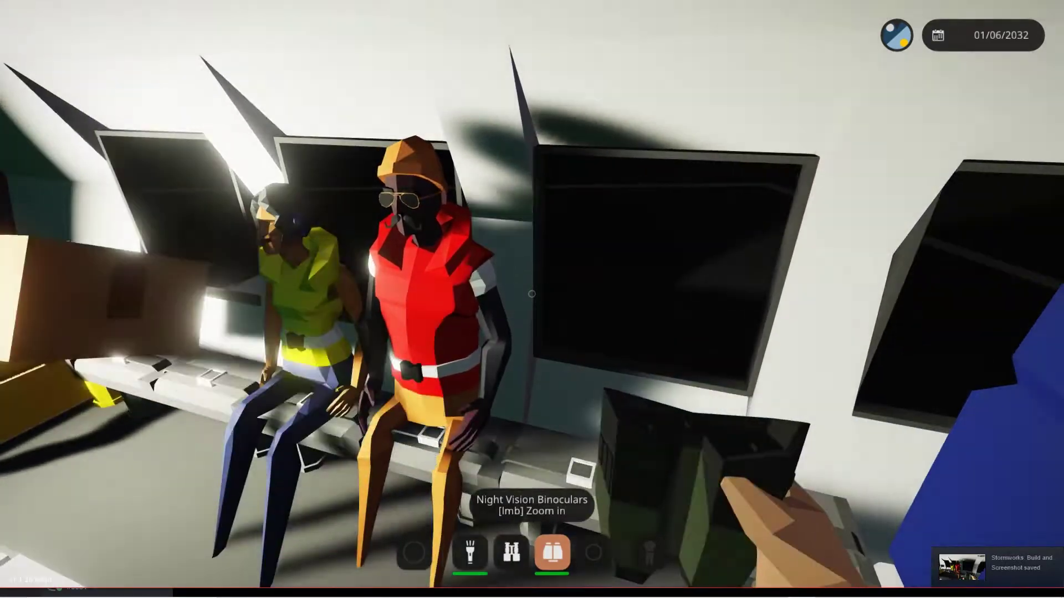
- Look over the cardboard box and crew, then sit back in the pilot's seat
key("s")
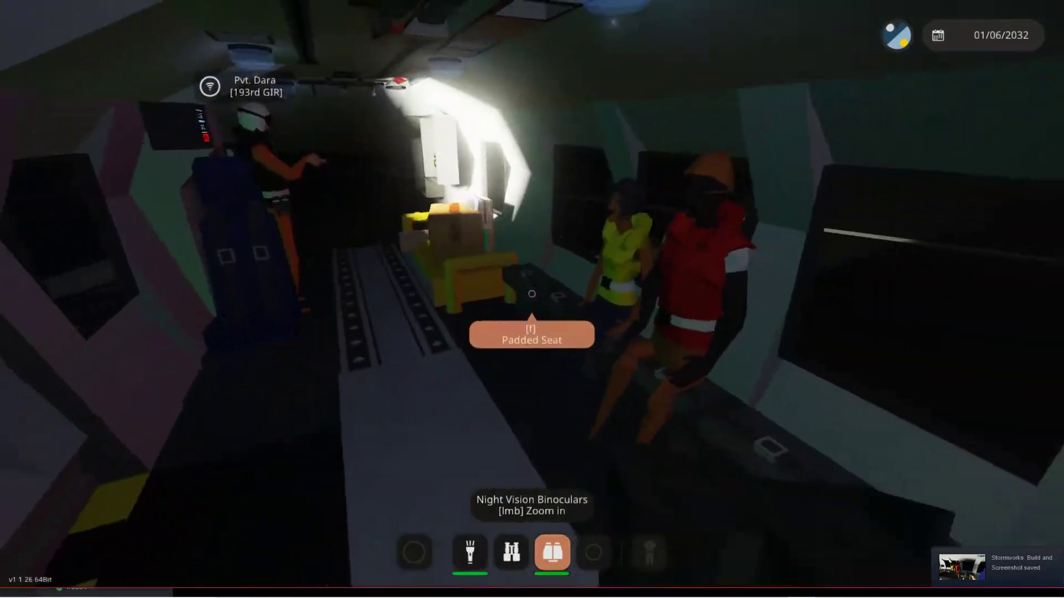
key("w")
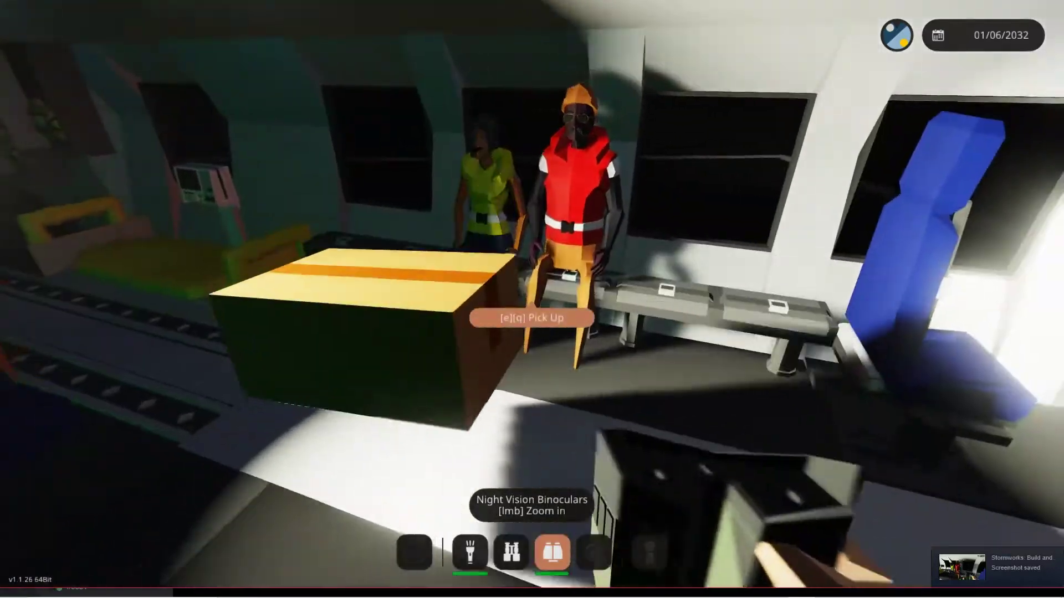
key("a")
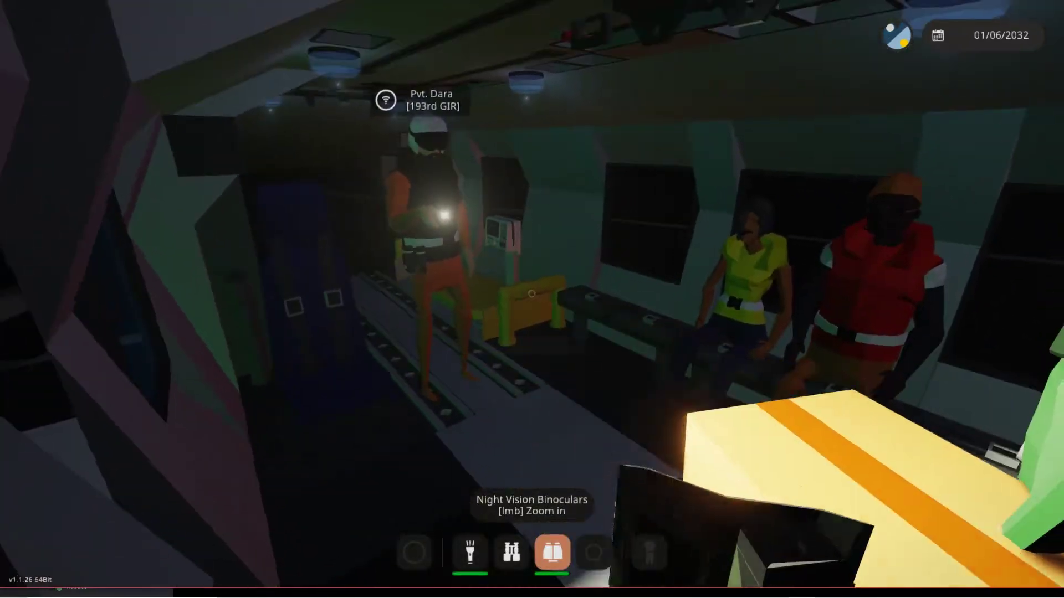
key("d")
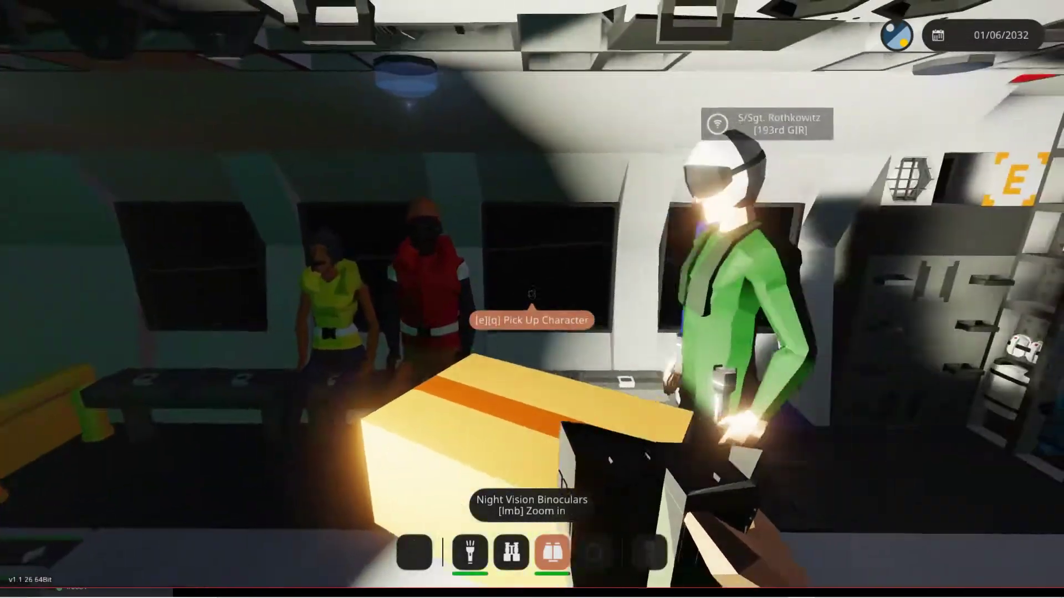
key("w")
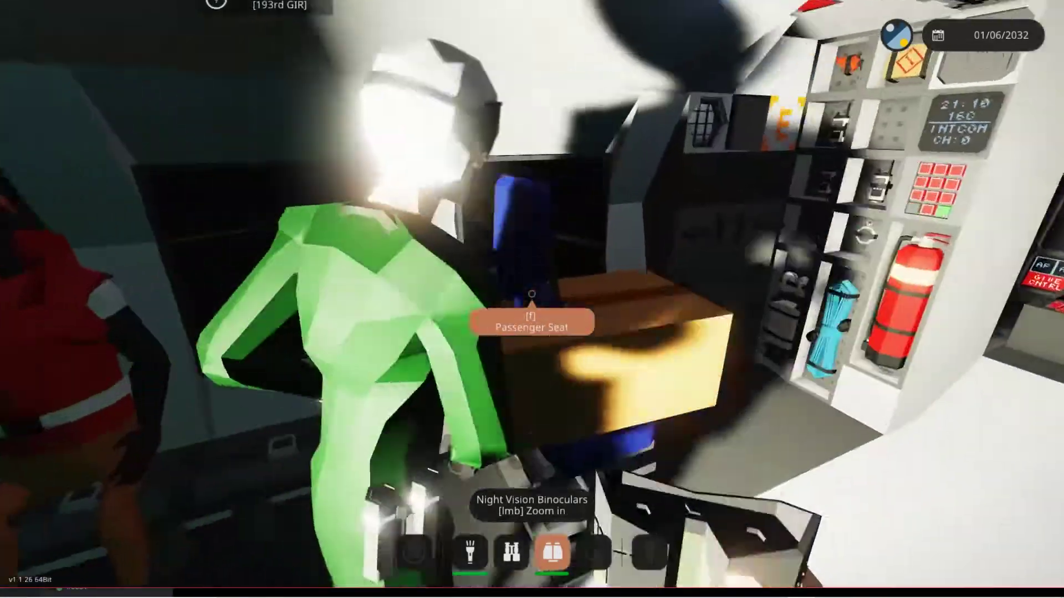
key("e")
key("s")
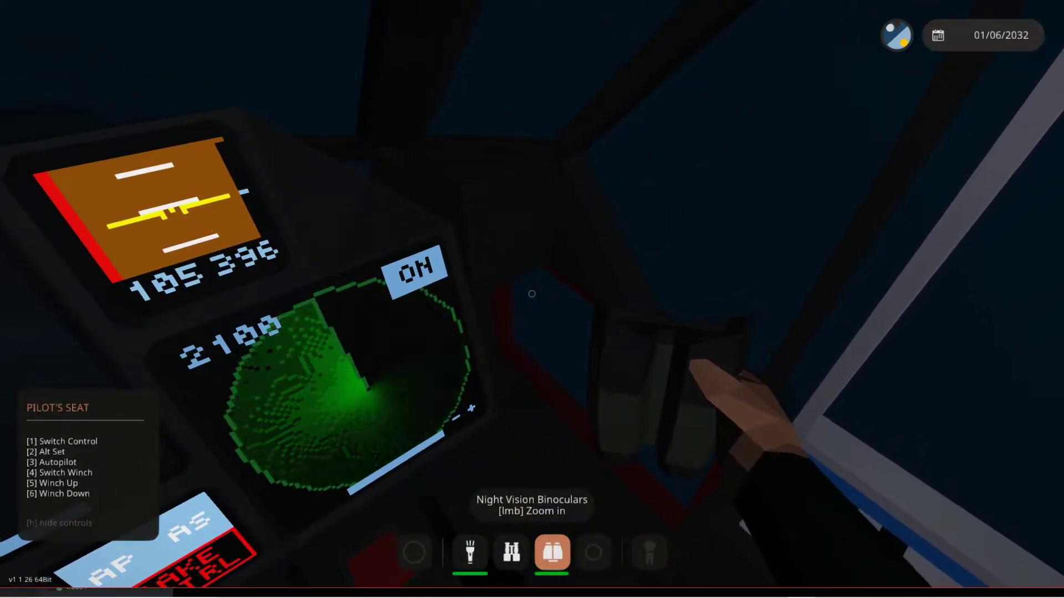
- Zoom night vision twice on the distant lit objective ahead, exiting the zoom each time
left_click(533, 293)
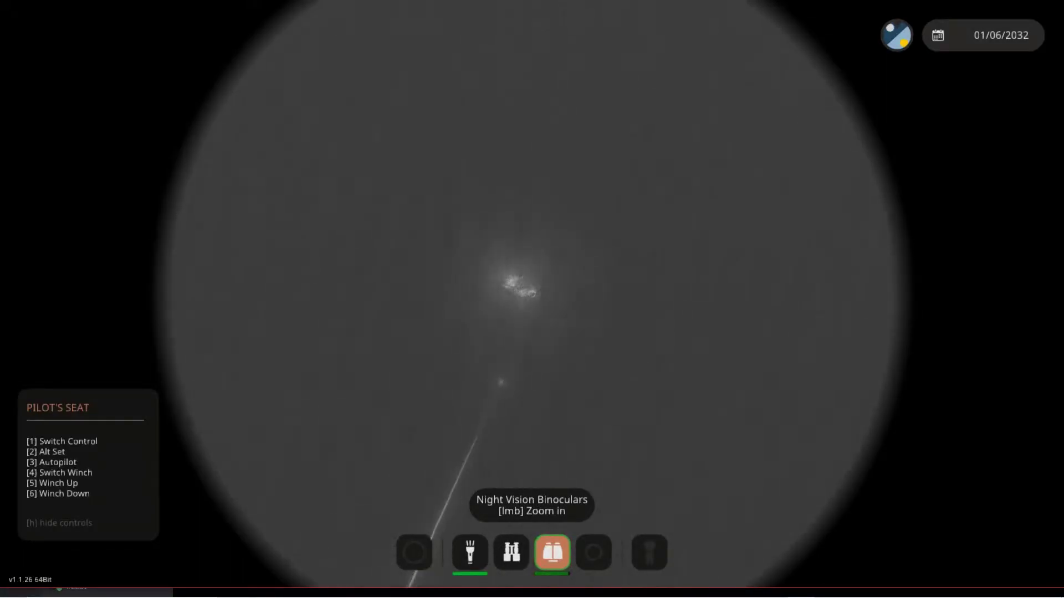
right_click(532, 300)
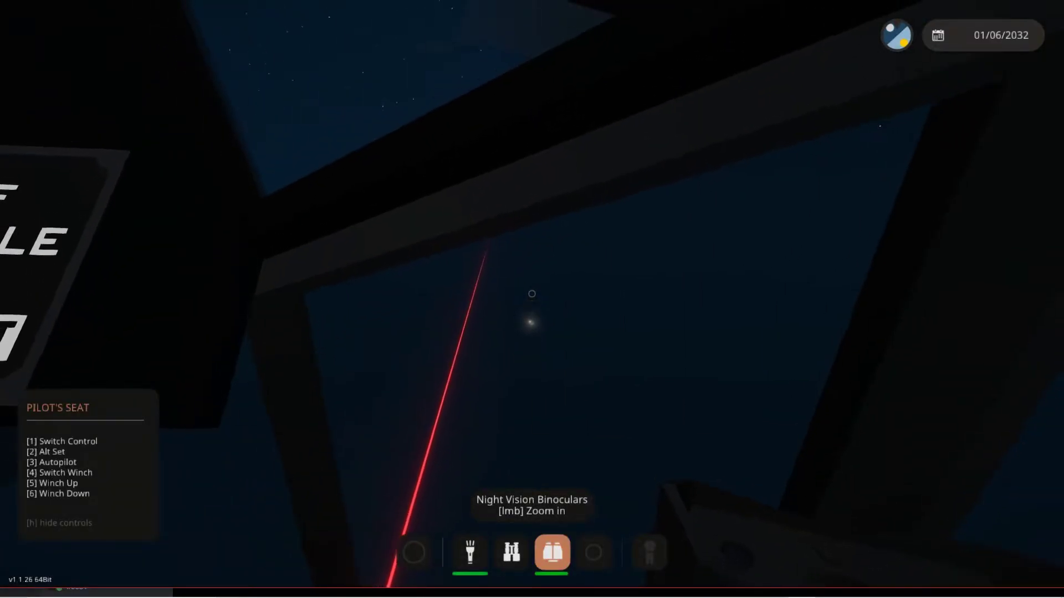
left_click(531, 294)
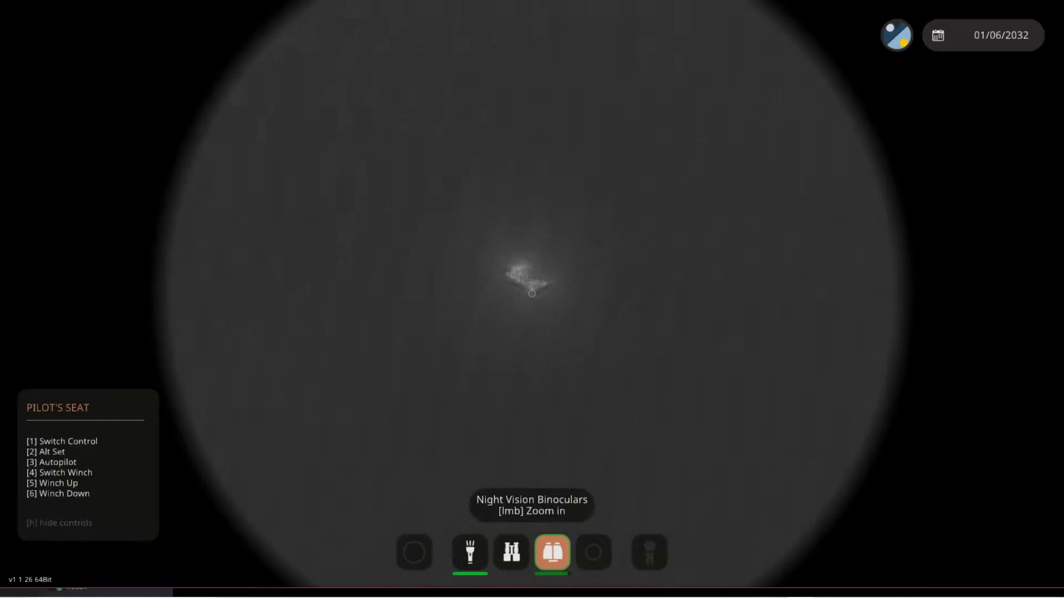
right_click(532, 294)
- Check the route line to the offshore marker on the world map, then close it
key("m")
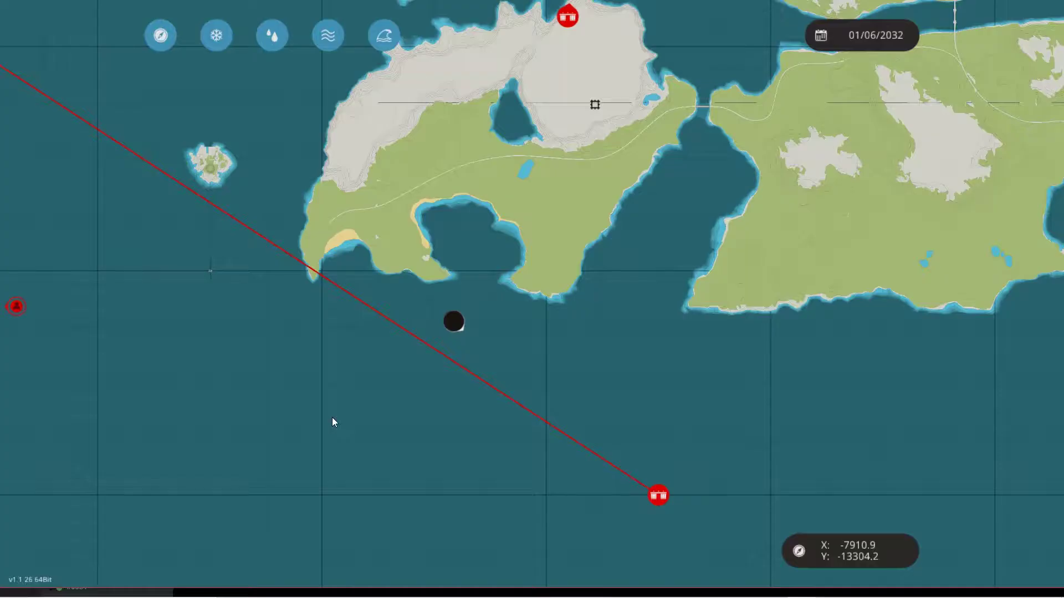
scroll(364, 402, "up", 2)
scroll(544, 409, "up", 2)
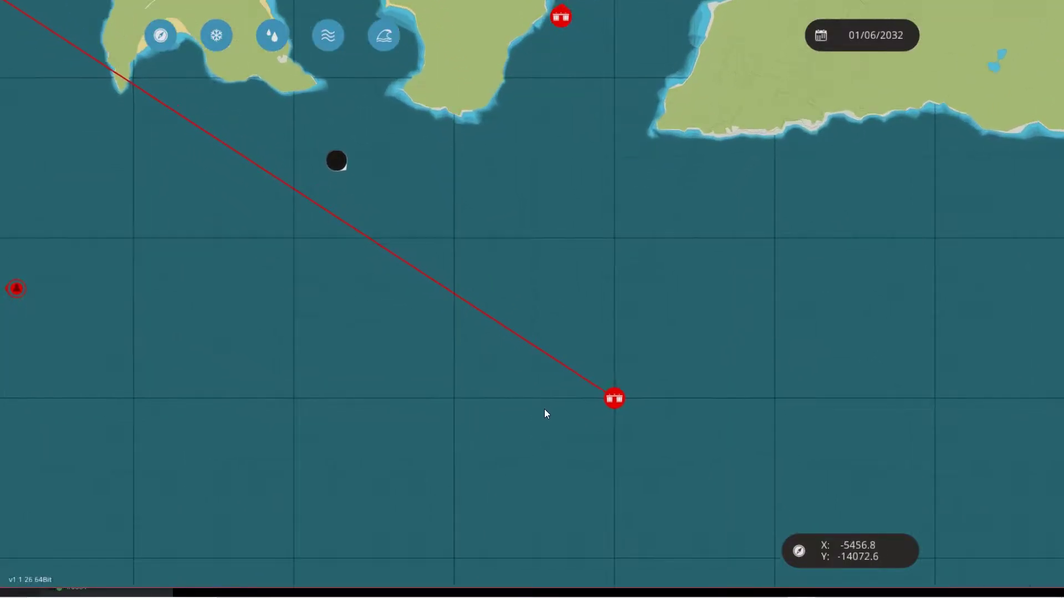
key("m")
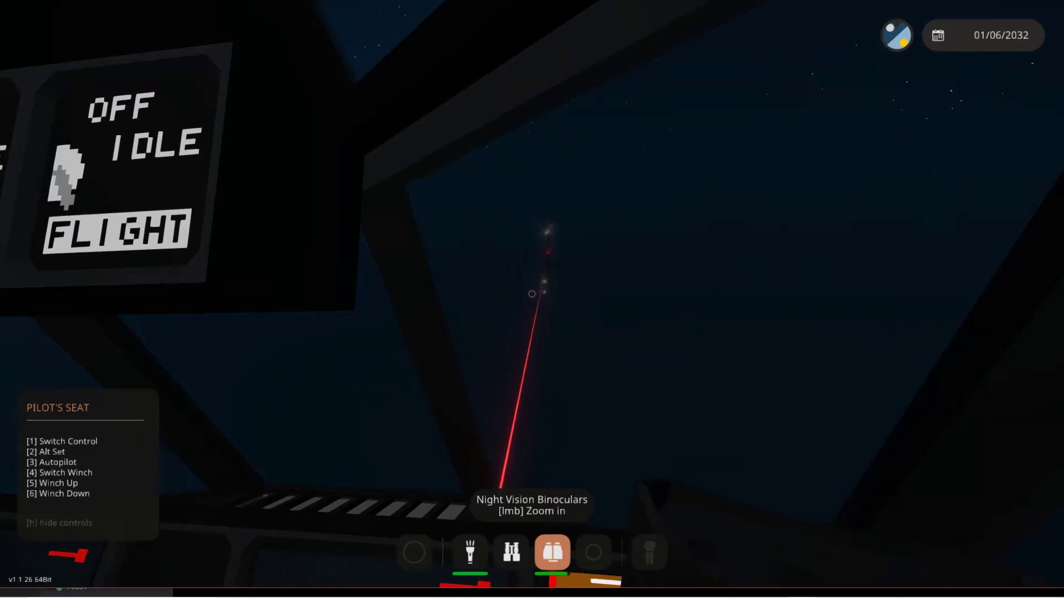
- Zoom night vision on the wind turbine's tower base, then zoom back out to the cockpit
left_click(532, 293)
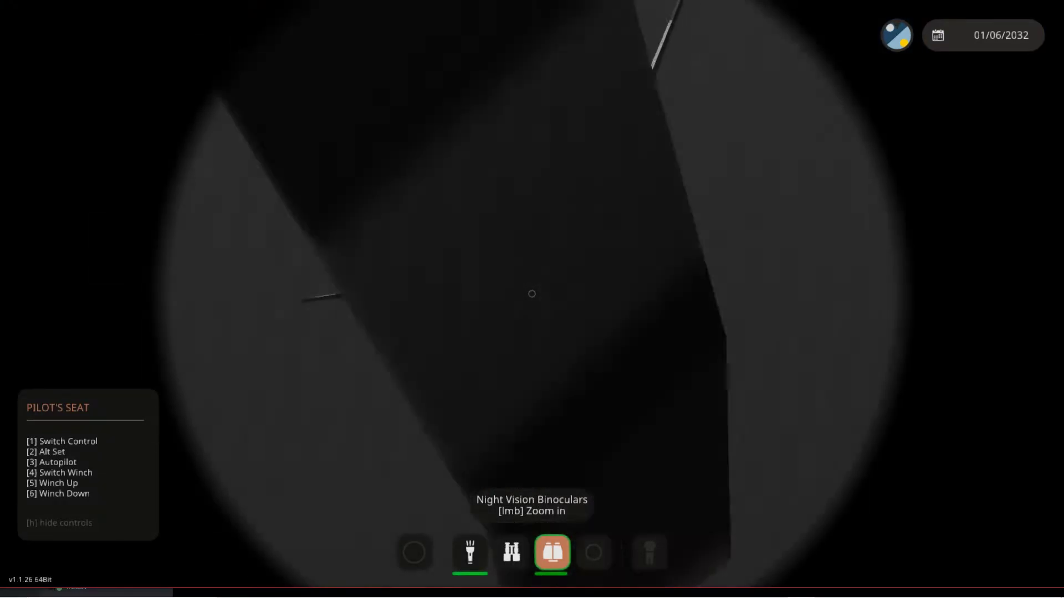
left_click(533, 294)
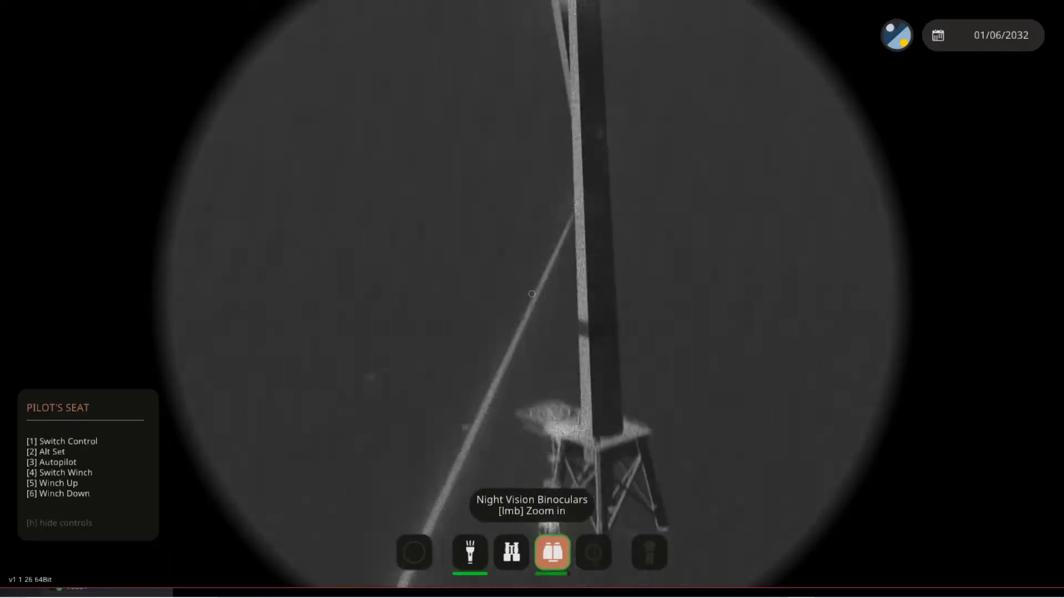
right_click(532, 293)
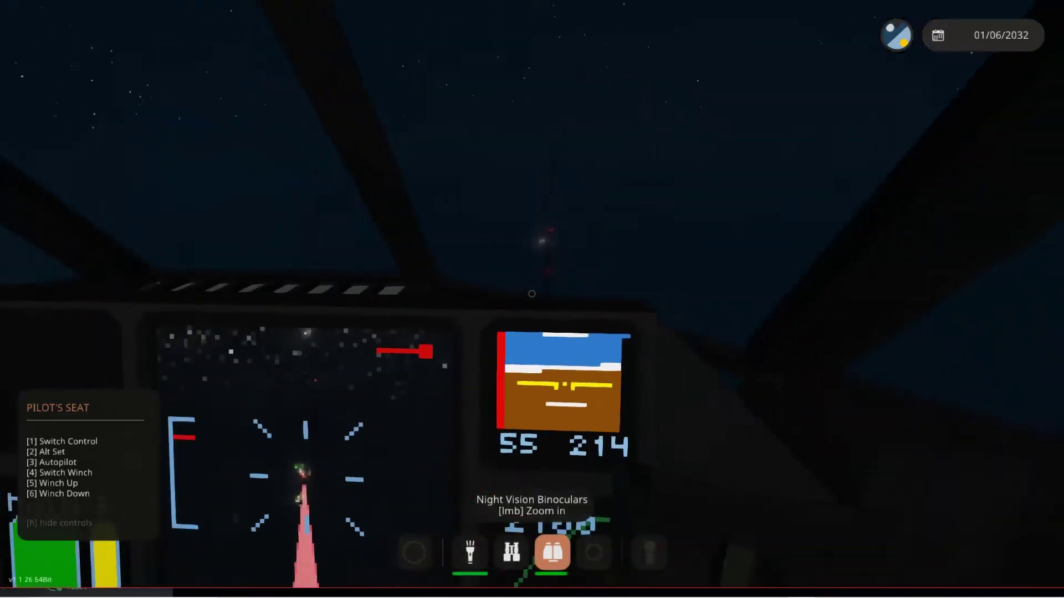
right_click(532, 293)
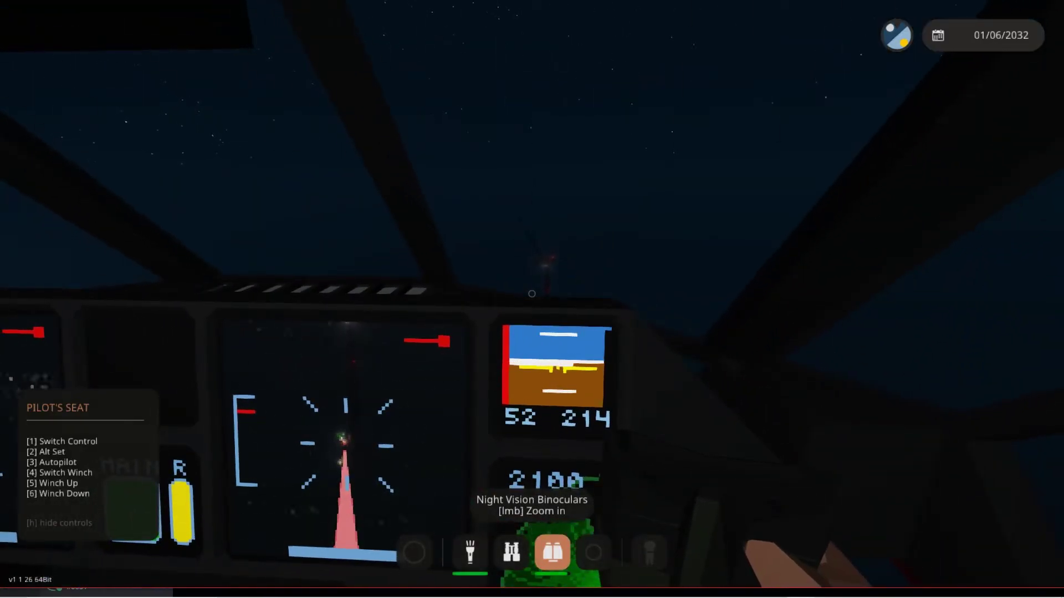